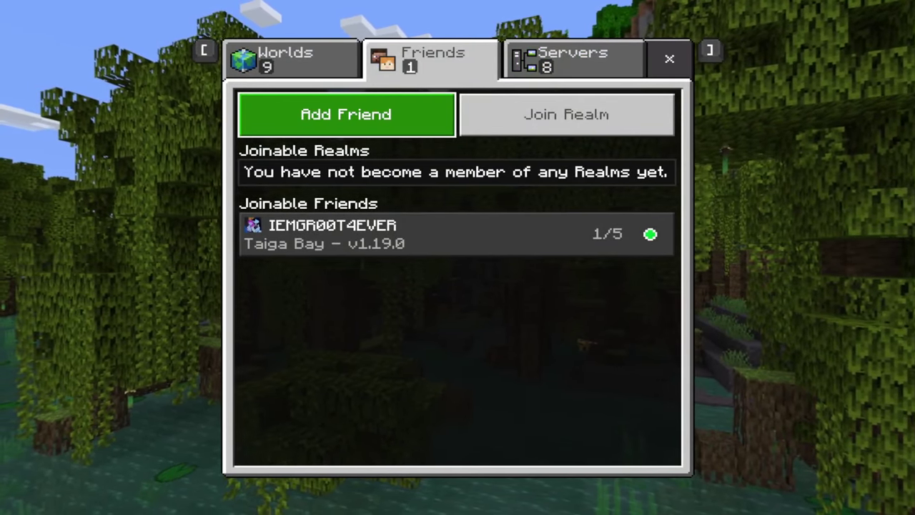
- Search for the player's gamertag, add them as a friend and close their profile
{"action": "key", "text": "Return"}
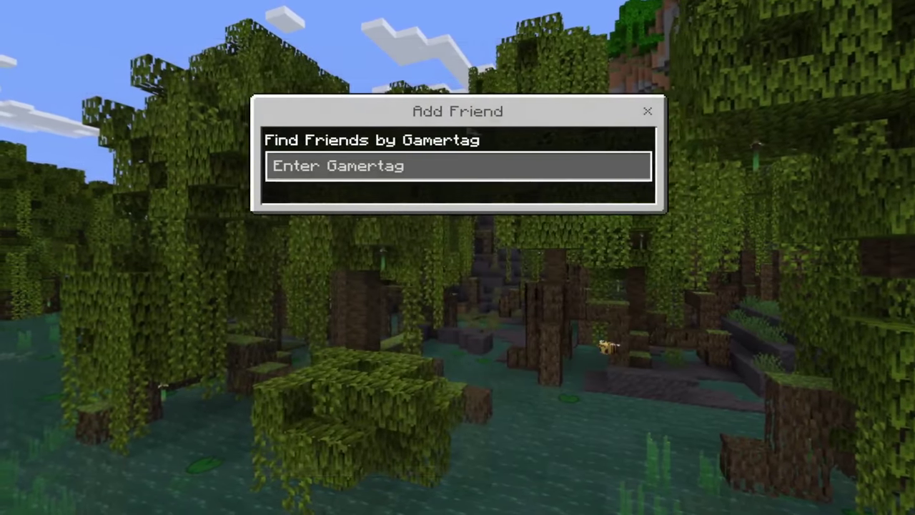
{"action": "key", "text": "Return"}
{"action": "type", "text": "B3"}
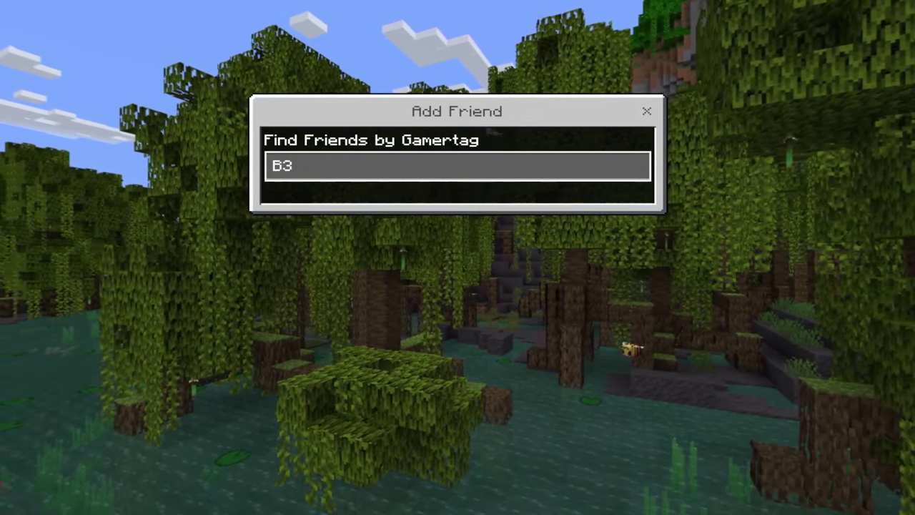
{"action": "type", "text": "lu"}
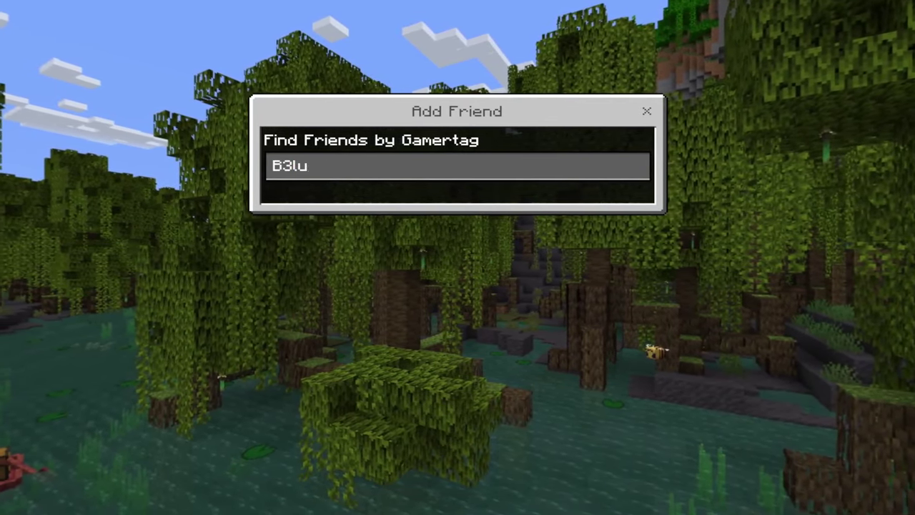
{"action": "type", "text": "ga31MP"}
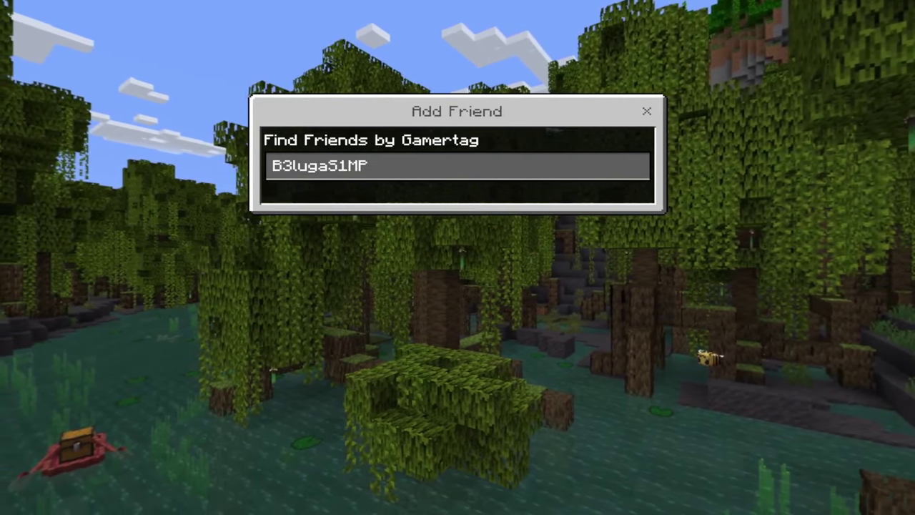
{"action": "key", "text": "Return"}
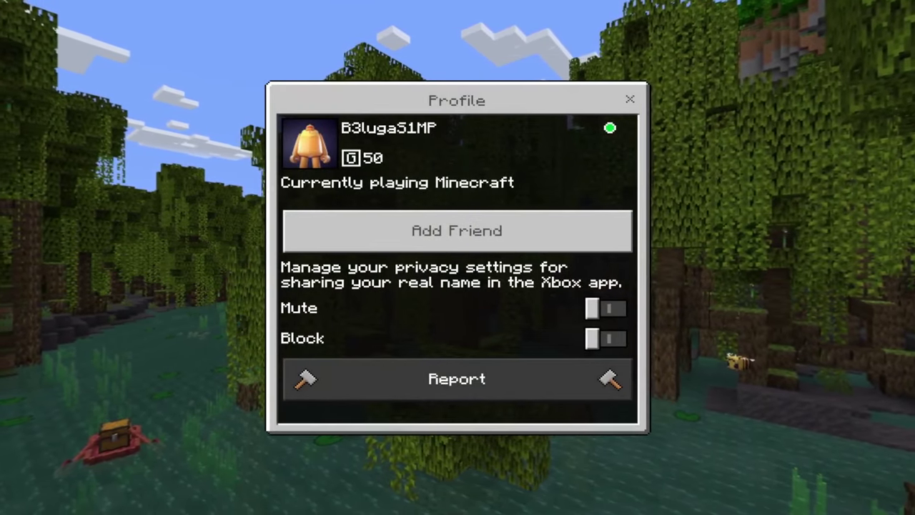
{"action": "key", "text": "Return"}
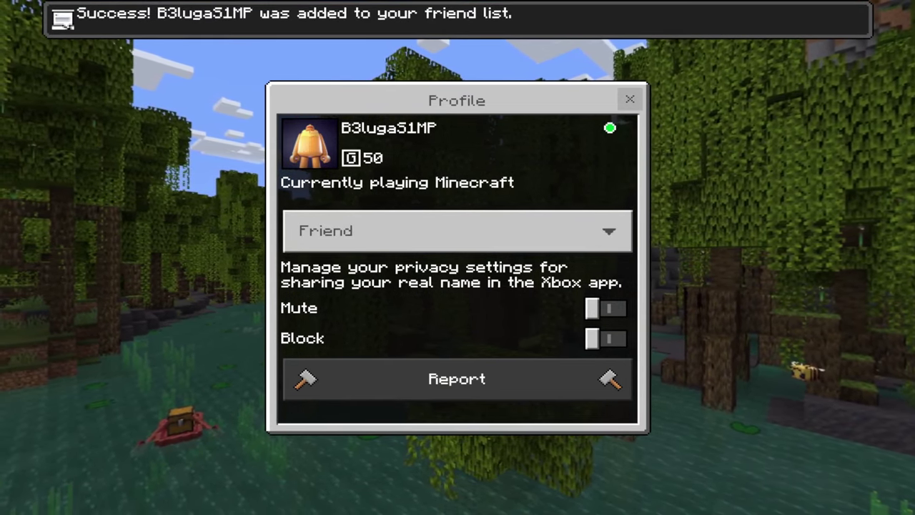
{"action": "key", "text": "Escape"}
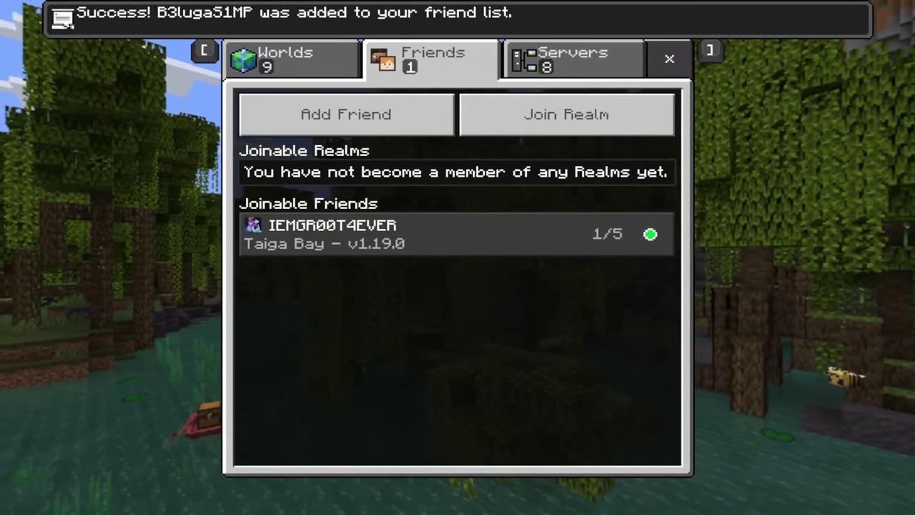
- Reopen Play, select the new friend's Test world on the Friends tab and try joining it
{"action": "key", "text": "Escape"}
{"action": "key", "text": "Return"}
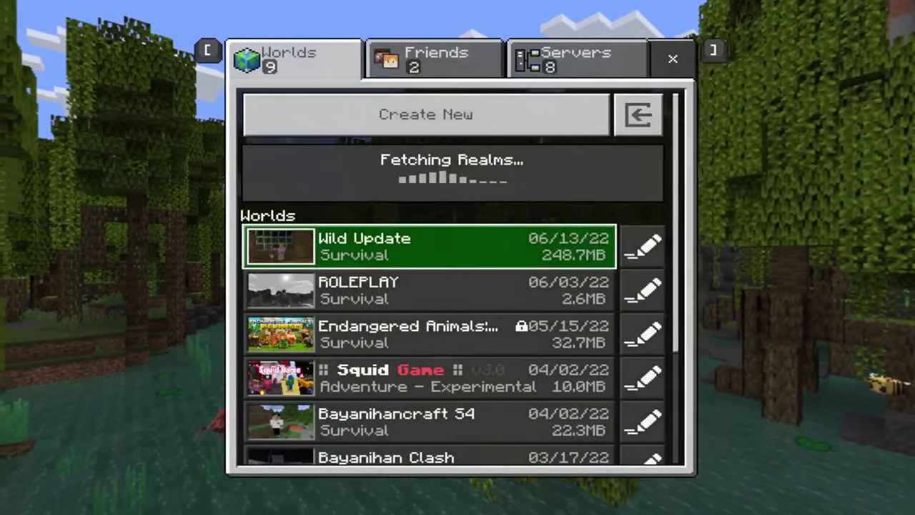
{"action": "key", "text": "bracketright"}
{"action": "key", "text": "Down"}
{"action": "key", "text": "Down"}
{"action": "key", "text": "Up"}
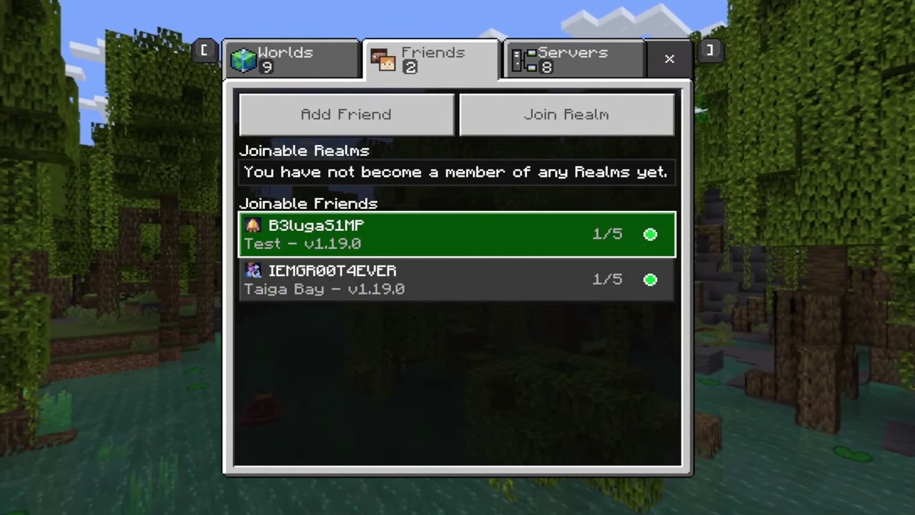
{"action": "key", "text": "Return"}
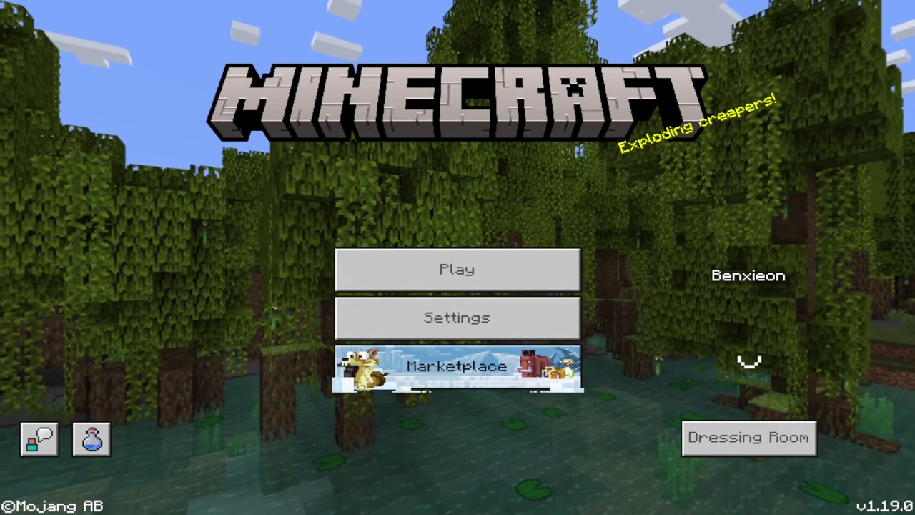
- Open the Friends tab from Play, then back out and reopen the Play screen
{"action": "key", "text": "Return"}
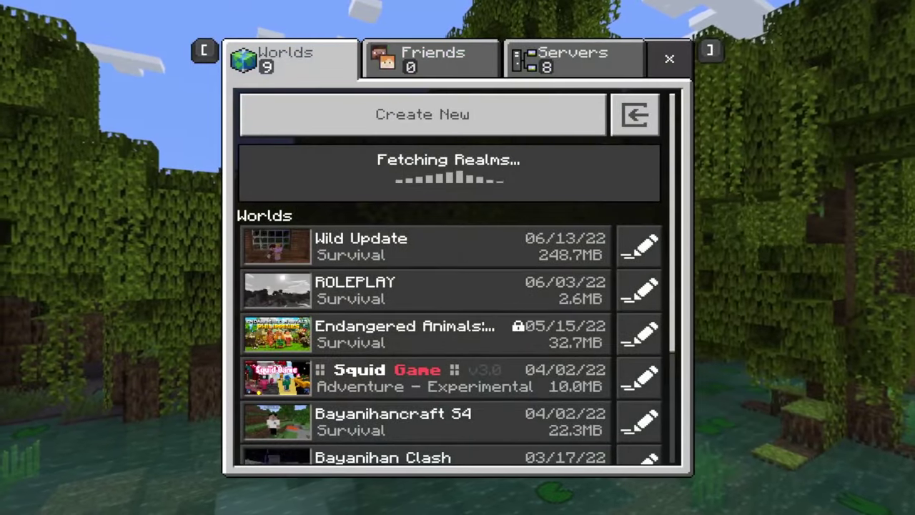
{"action": "key", "text": "bracketright"}
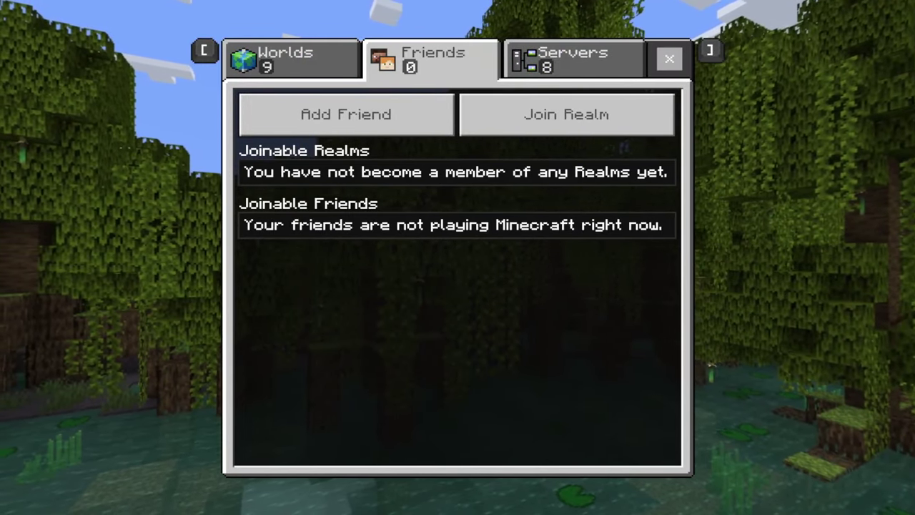
{"action": "key", "text": "Escape"}
{"action": "key", "text": "Return"}
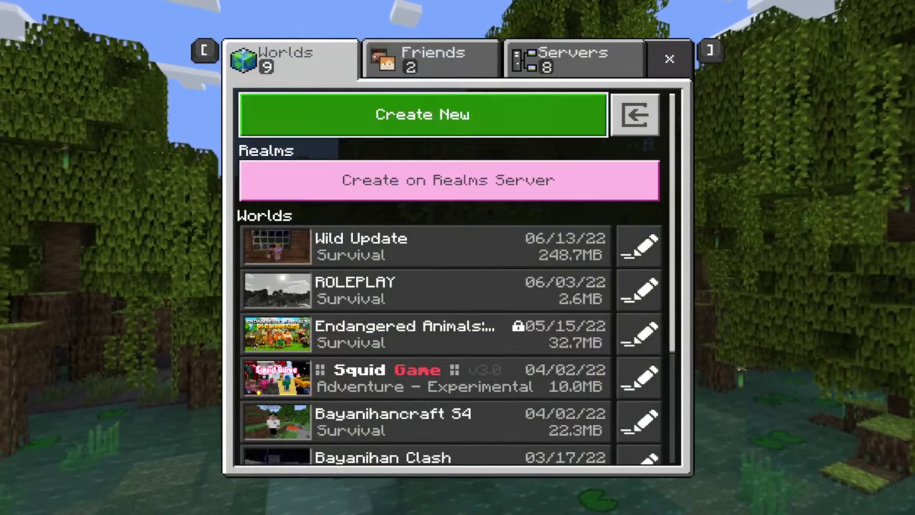
- Join the first joinable friend's world and dismiss the 'Unable to connect to world' error
{"action": "key", "text": "bracketright"}
{"action": "key", "text": "Down"}
{"action": "key", "text": "Return"}
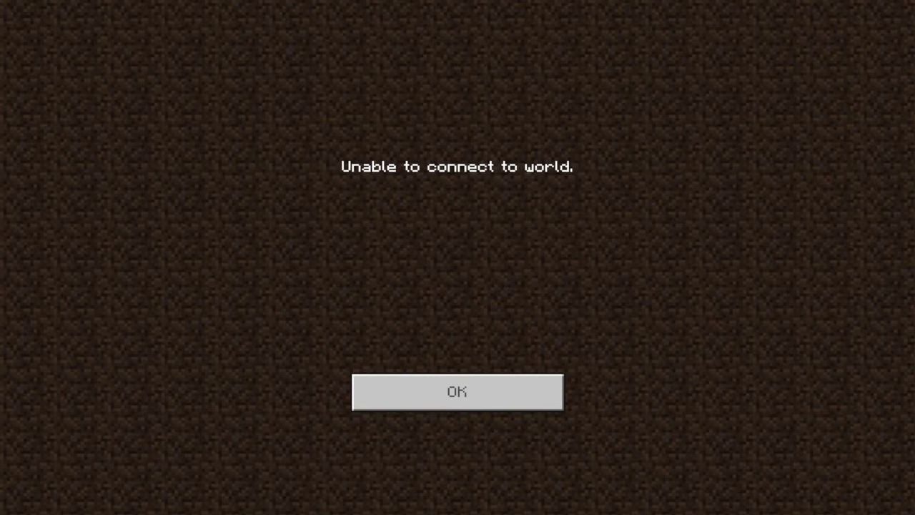
{"action": "key", "text": "Return"}
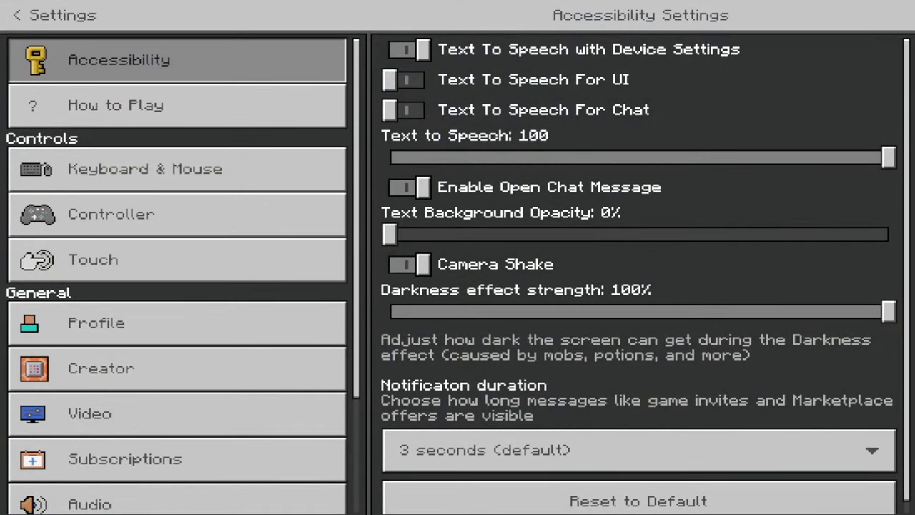
- Open Privacy & online safety under Profile settings, bringing up the Xbox sign-in page
{"action": "key", "text": "Down"}
{"action": "key", "text": "Down"}
{"action": "key", "text": "Down"}
{"action": "key", "text": "Down"}
{"action": "key", "text": "Down"}
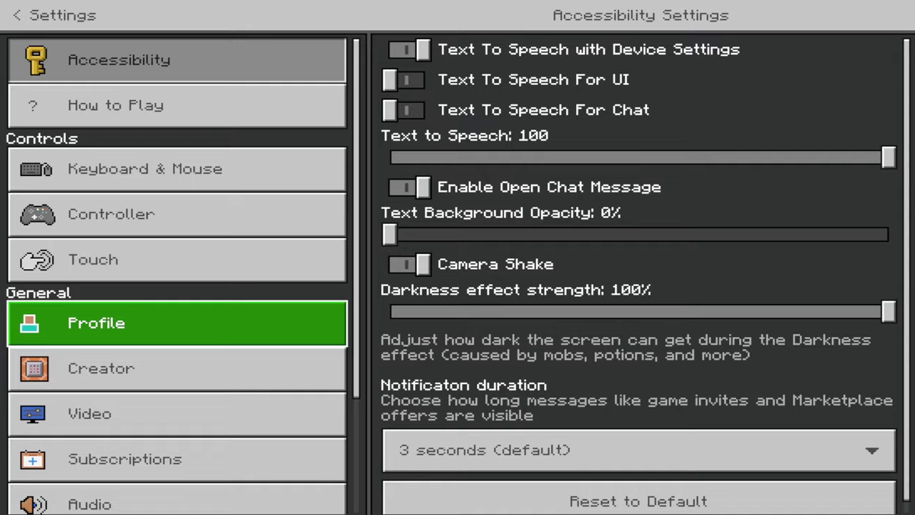
{"action": "key", "text": "Return"}
{"action": "key", "text": "Right"}
{"action": "key", "text": "Down"}
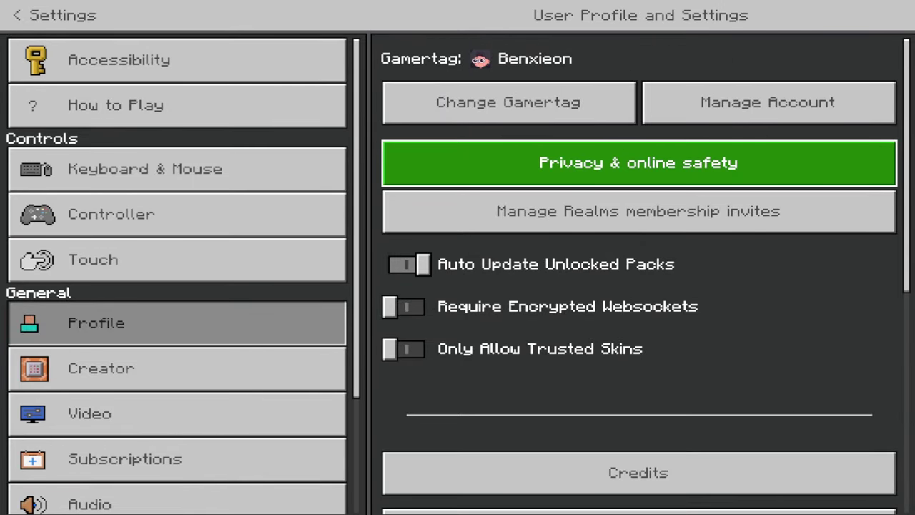
{"action": "key", "text": "Return"}
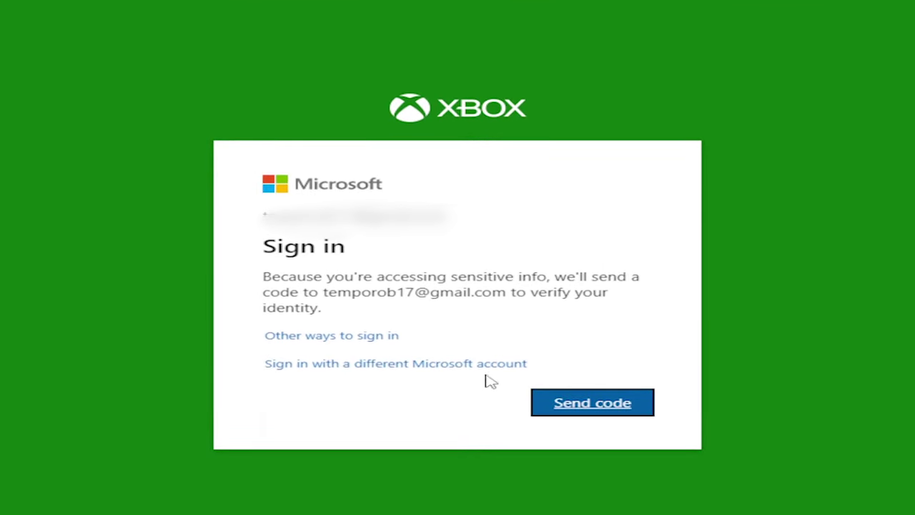
- Request the identity verification code to sign in to Xbox.com
{"action": "left_click", "coordinate": [395, 364]}
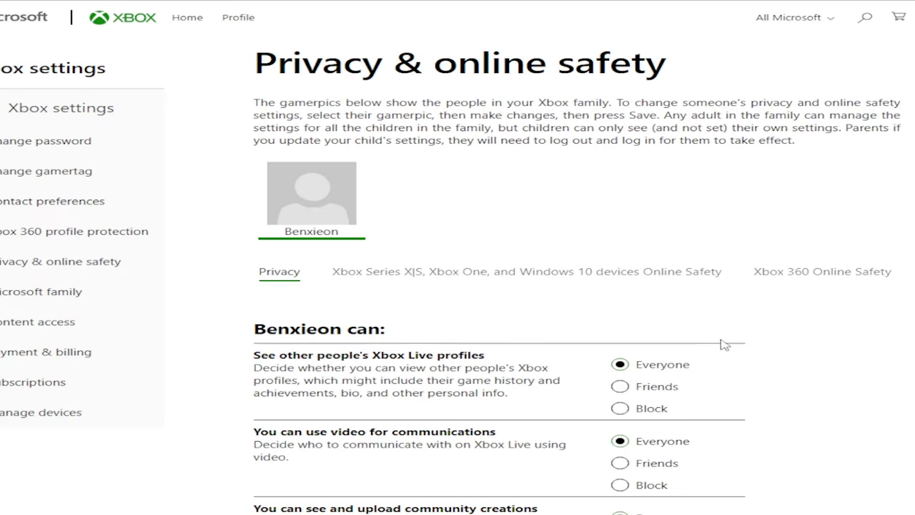
{"action": "scroll", "coordinate": [870, 352], "scroll_direction": "down", "scroll_amount": 2}
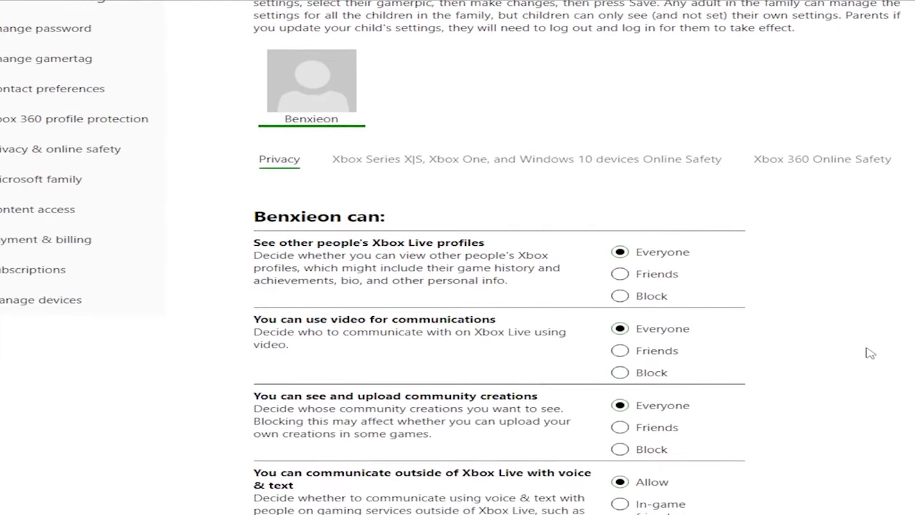
{"action": "scroll", "coordinate": [870, 353], "scroll_direction": "up", "scroll_amount": 1}
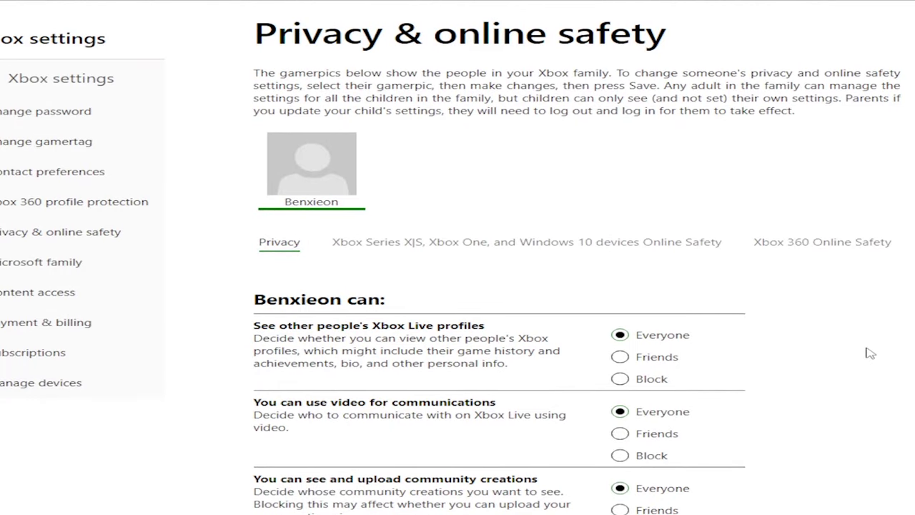
{"action": "scroll", "coordinate": [870, 352], "scroll_direction": "down", "scroll_amount": 2}
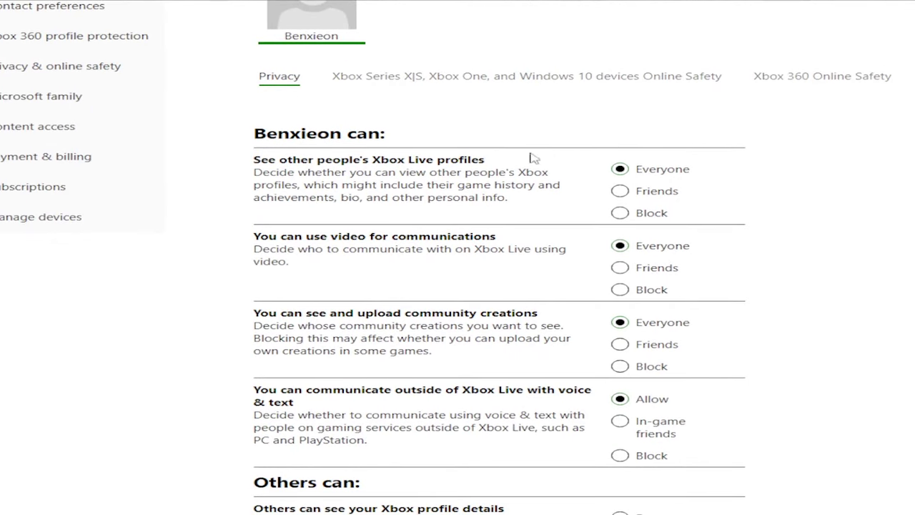
{"action": "scroll", "coordinate": [687, 297], "scroll_direction": "down", "scroll_amount": 1}
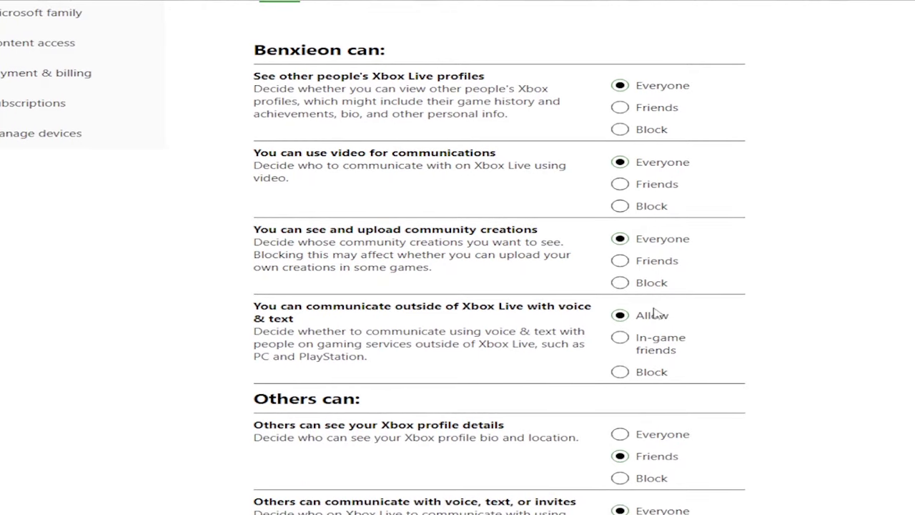
- Allow outside voice & text and set profile details and Real Name to Everyone
{"action": "left_click", "coordinate": [645, 324]}
{"action": "scroll", "coordinate": [572, 339], "scroll_direction": "down", "scroll_amount": 1}
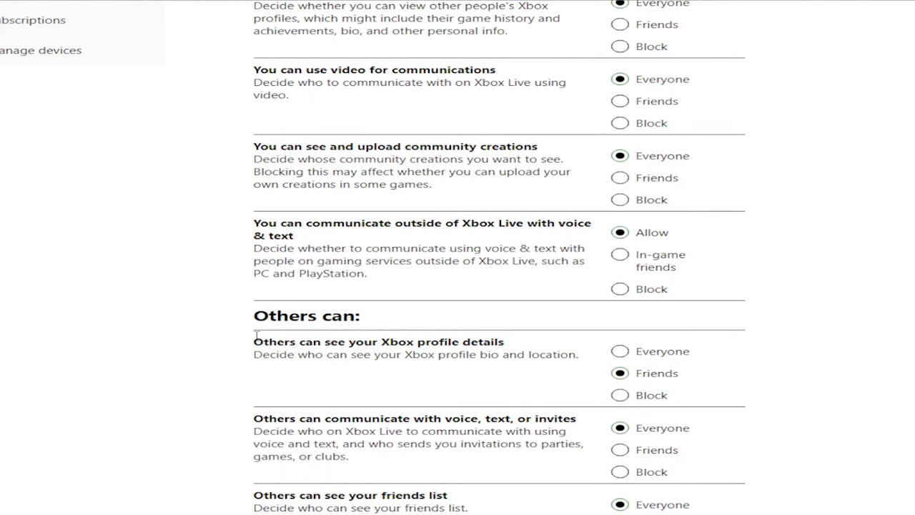
{"action": "left_click", "coordinate": [621, 353]}
{"action": "scroll", "coordinate": [715, 375], "scroll_direction": "down", "scroll_amount": 1}
{"action": "scroll", "coordinate": [565, 409], "scroll_direction": "down", "scroll_amount": 4}
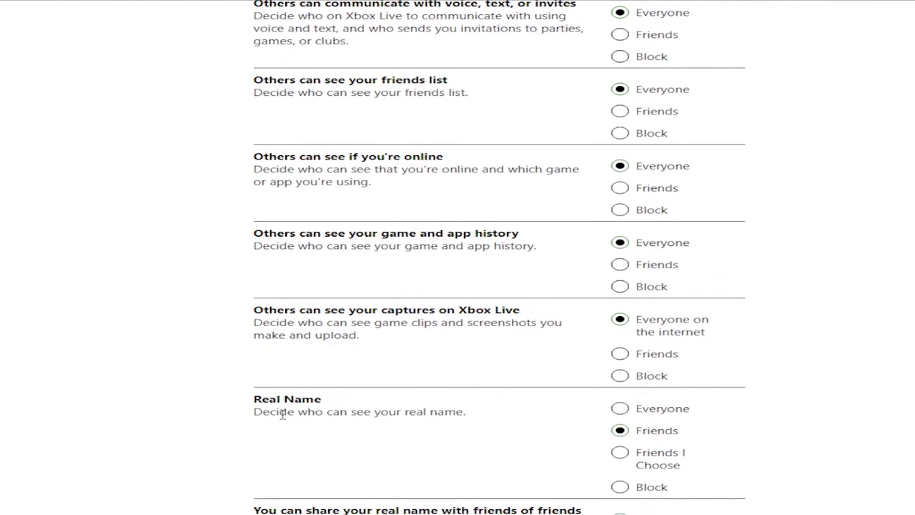
{"action": "left_click", "coordinate": [620, 409]}
- Submit the updated privacy settings
{"action": "scroll", "coordinate": [725, 412], "scroll_direction": "down", "scroll_amount": 2}
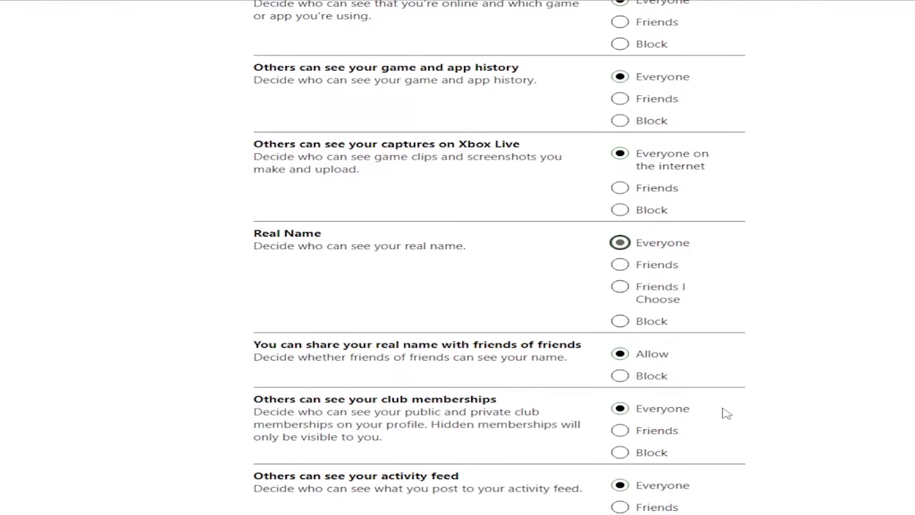
{"action": "scroll", "coordinate": [726, 414], "scroll_direction": "down", "scroll_amount": 2}
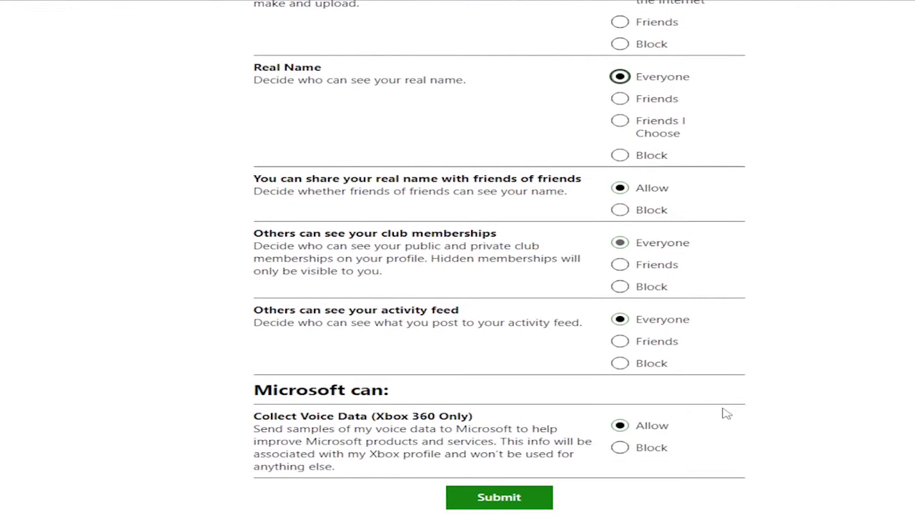
{"action": "left_click", "coordinate": [483, 497]}
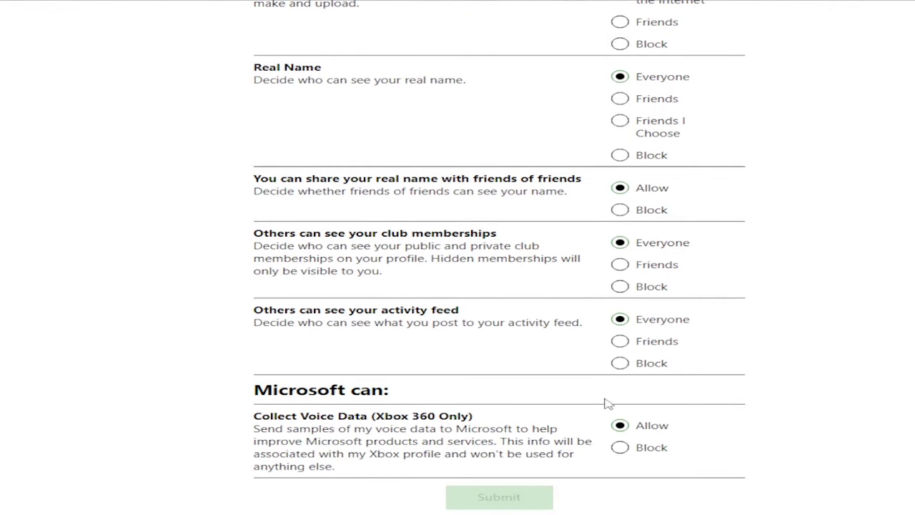
{"action": "scroll", "coordinate": [565, 393], "scroll_direction": "up", "scroll_amount": 3}
{"action": "scroll", "coordinate": [562, 389], "scroll_direction": "up", "scroll_amount": 12}
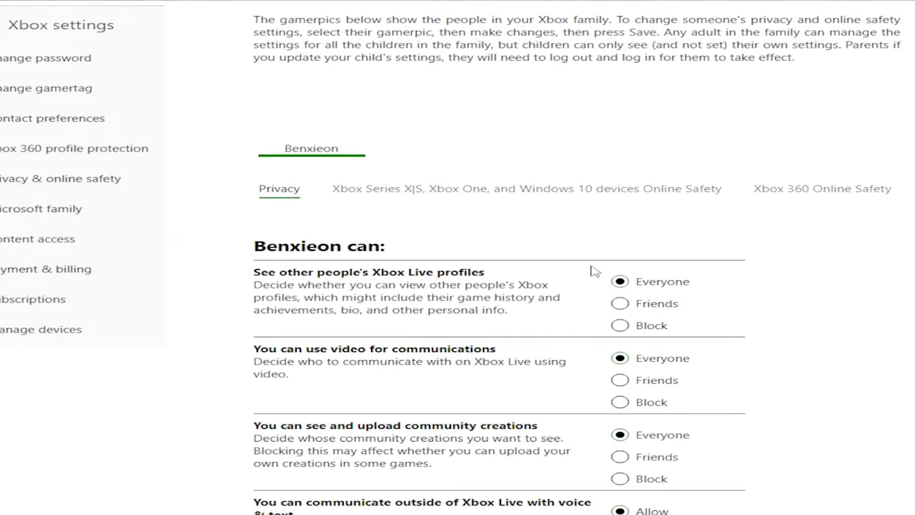
- Confirm Xbox Series X|S Online Safety allows joining multiplayer games and adding friends
{"action": "left_click", "coordinate": [540, 200]}
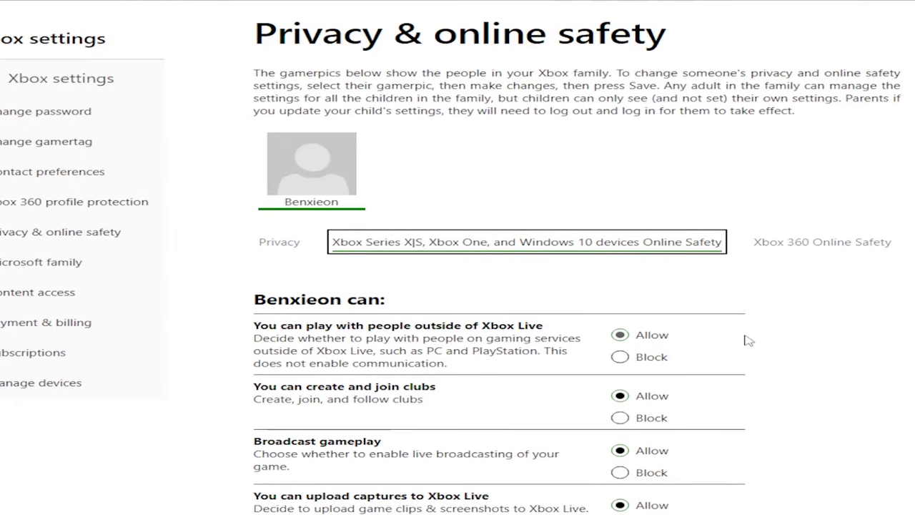
{"action": "scroll", "coordinate": [785, 335], "scroll_direction": "down", "scroll_amount": 3}
{"action": "scroll", "coordinate": [784, 334], "scroll_direction": "down", "scroll_amount": 4}
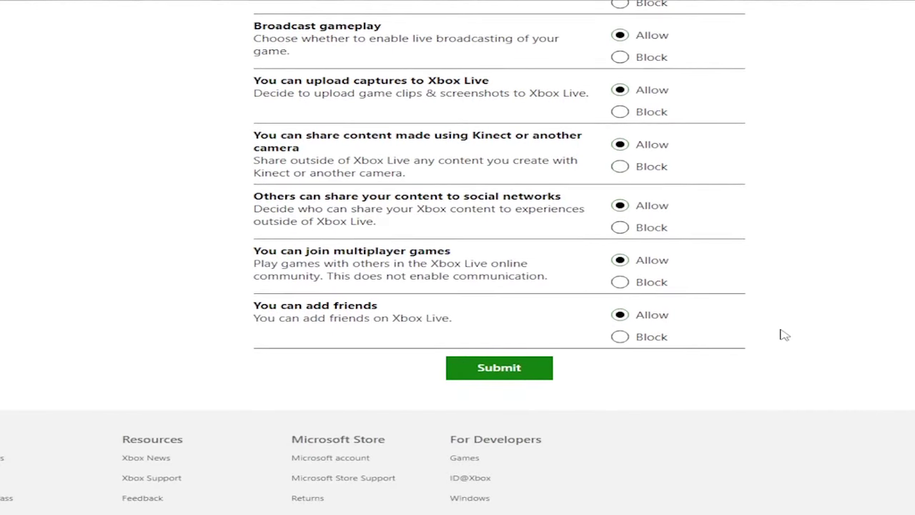
{"action": "scroll", "coordinate": [784, 335], "scroll_direction": "up", "scroll_amount": 7}
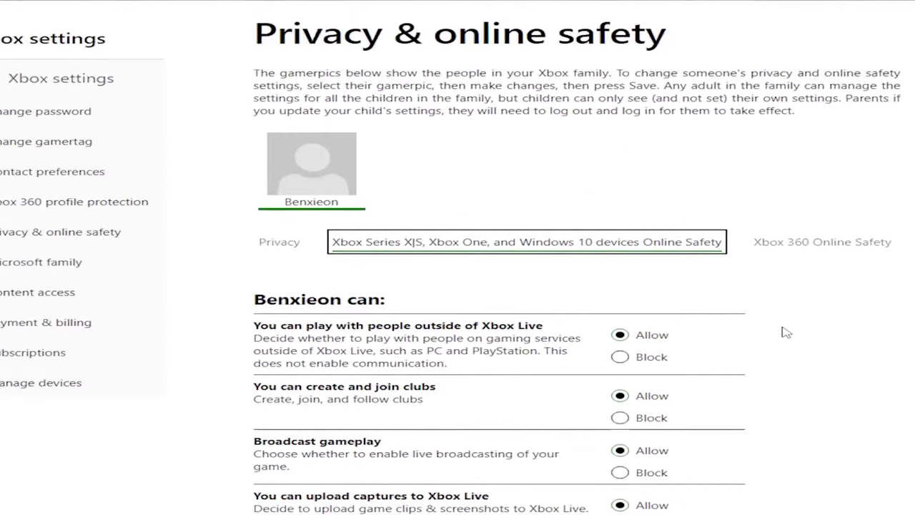
{"action": "scroll", "coordinate": [784, 333], "scroll_direction": "down", "scroll_amount": 5}
{"action": "scroll", "coordinate": [785, 329], "scroll_direction": "down", "scroll_amount": 1}
{"action": "scroll", "coordinate": [794, 272], "scroll_direction": "up", "scroll_amount": 8}
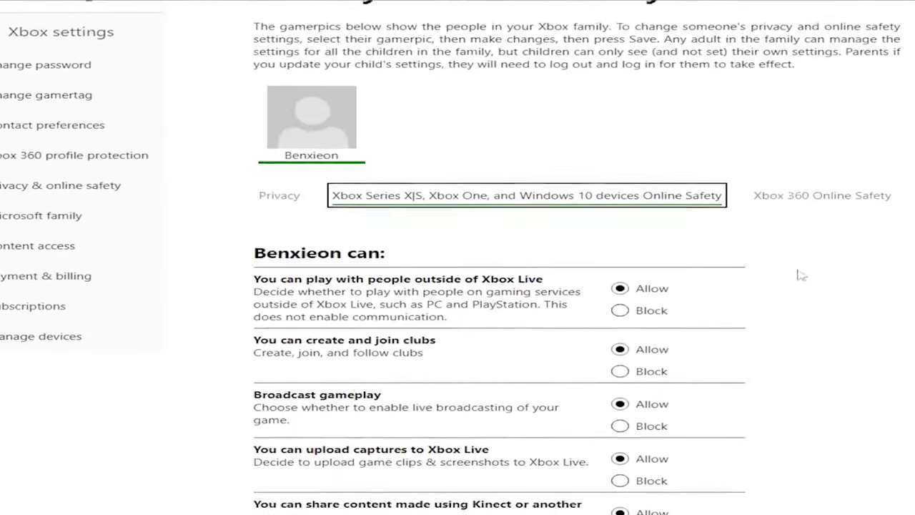
- Review the Xbox 360 Online Safety settings: Kinect Sharing, outside sharing and music Allowed
{"action": "left_click", "coordinate": [768, 198]}
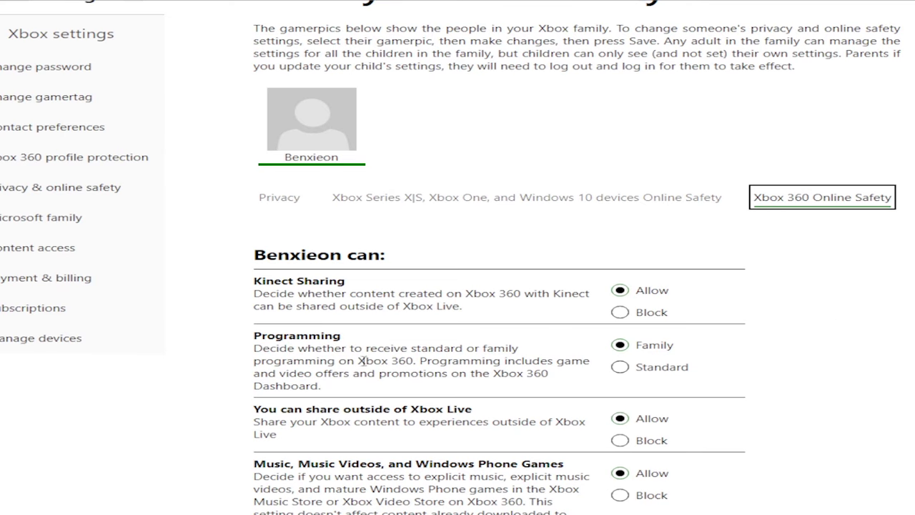
{"action": "scroll", "coordinate": [334, 370], "scroll_direction": "down", "scroll_amount": 2}
{"action": "scroll", "coordinate": [333, 370], "scroll_direction": "up", "scroll_amount": 1}
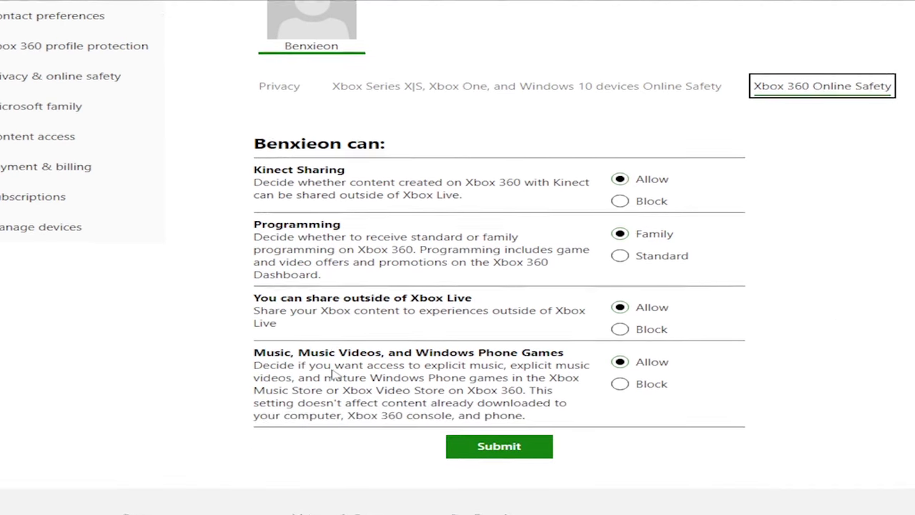
{"action": "scroll", "coordinate": [334, 372], "scroll_direction": "down", "scroll_amount": 3}
{"action": "scroll", "coordinate": [333, 374], "scroll_direction": "up", "scroll_amount": 2}
{"action": "scroll", "coordinate": [334, 374], "scroll_direction": "down", "scroll_amount": 2}
{"action": "scroll", "coordinate": [333, 374], "scroll_direction": "up", "scroll_amount": 2}
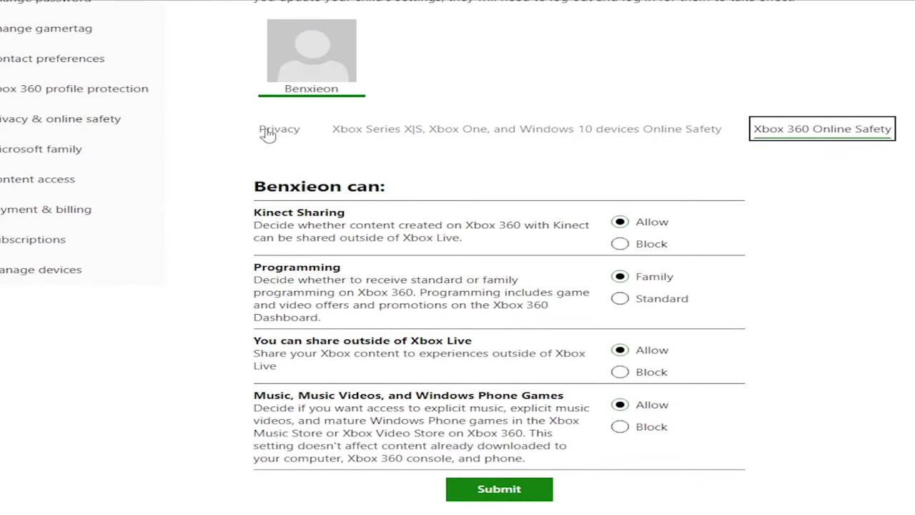
- On the Privacy tab, set 'Others can communicate with voice, text, or invites' to Everyone
{"action": "left_click", "coordinate": [265, 130]}
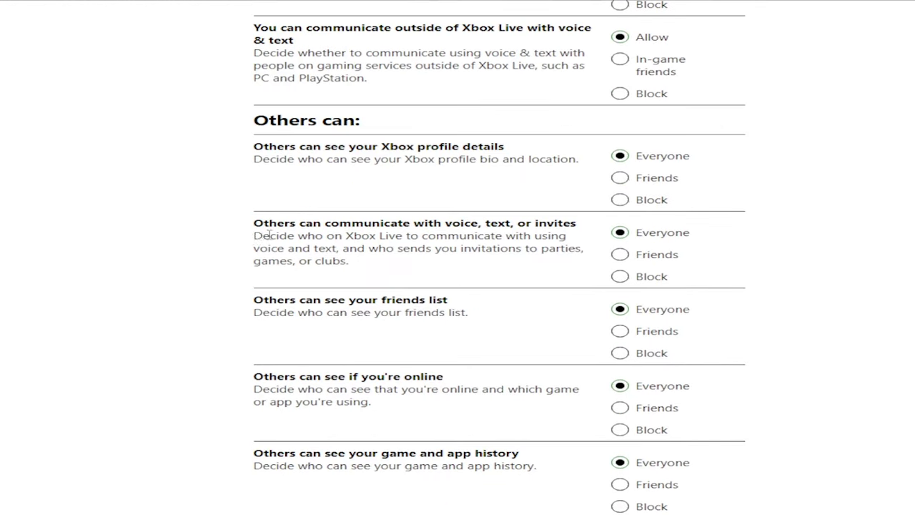
{"action": "left_click_drag", "start_coordinate": [269, 235], "coordinate": [418, 265]}
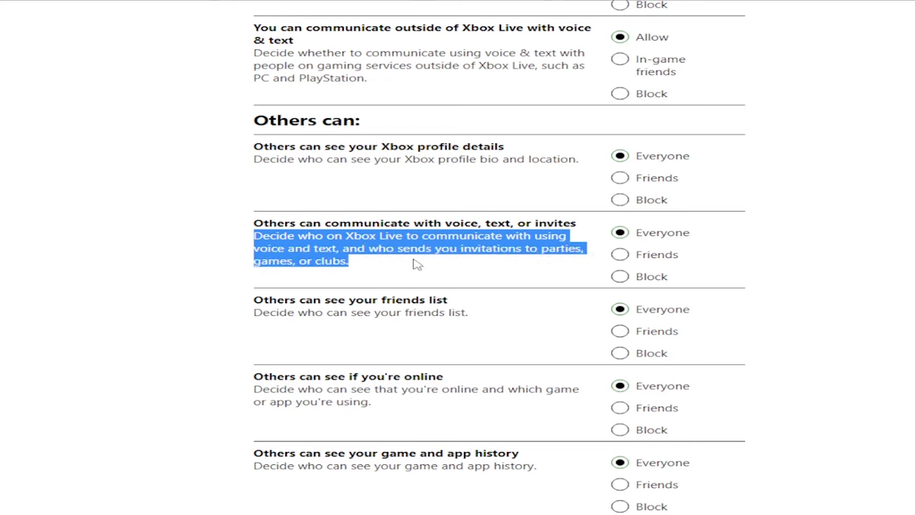
{"action": "left_click", "coordinate": [269, 223]}
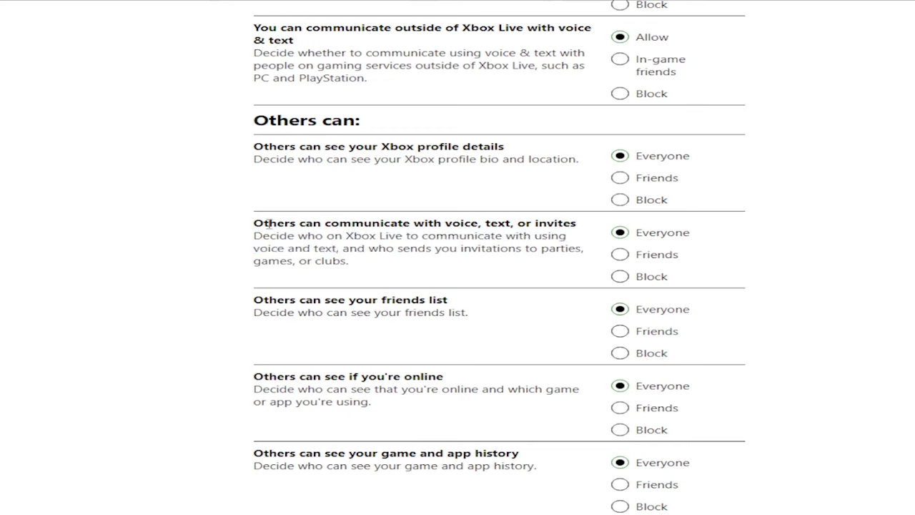
{"action": "left_click_drag", "start_coordinate": [254, 225], "coordinate": [420, 263]}
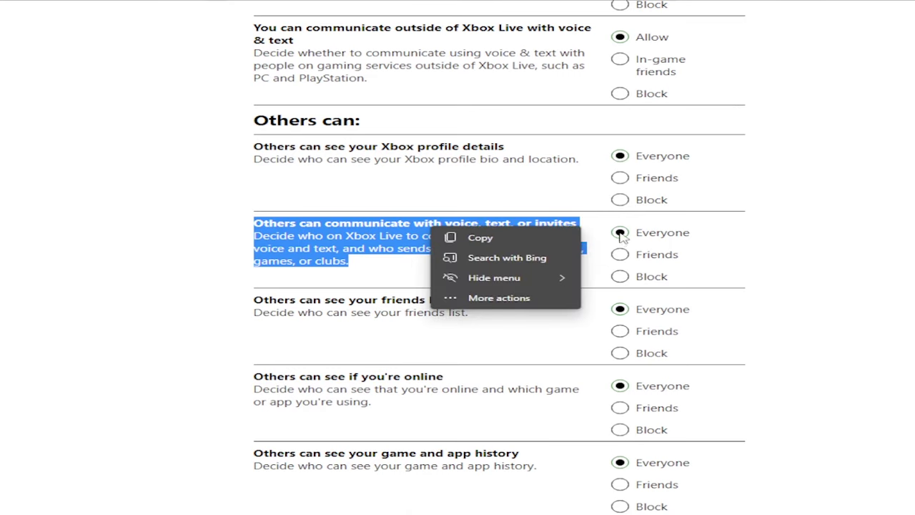
{"action": "left_click", "coordinate": [620, 233]}
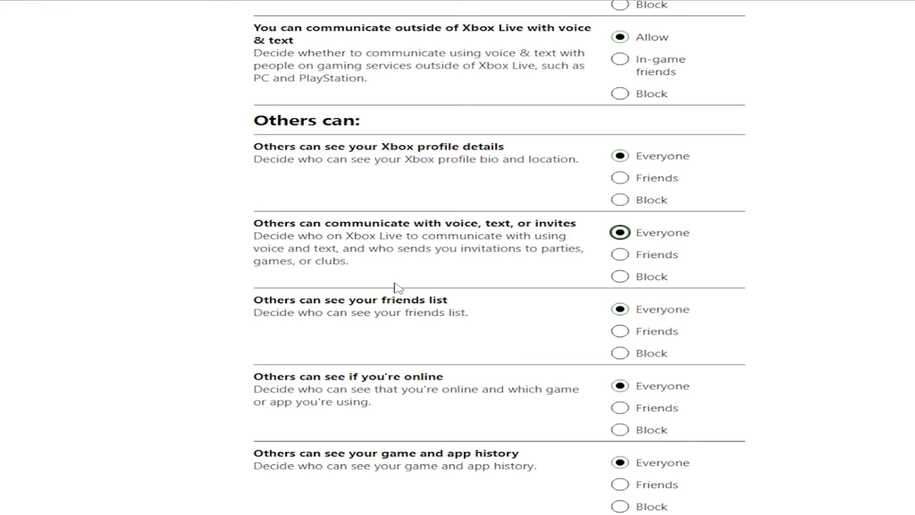
{"action": "double_click", "coordinate": [624, 238]}
{"action": "left_click", "coordinate": [551, 246]}
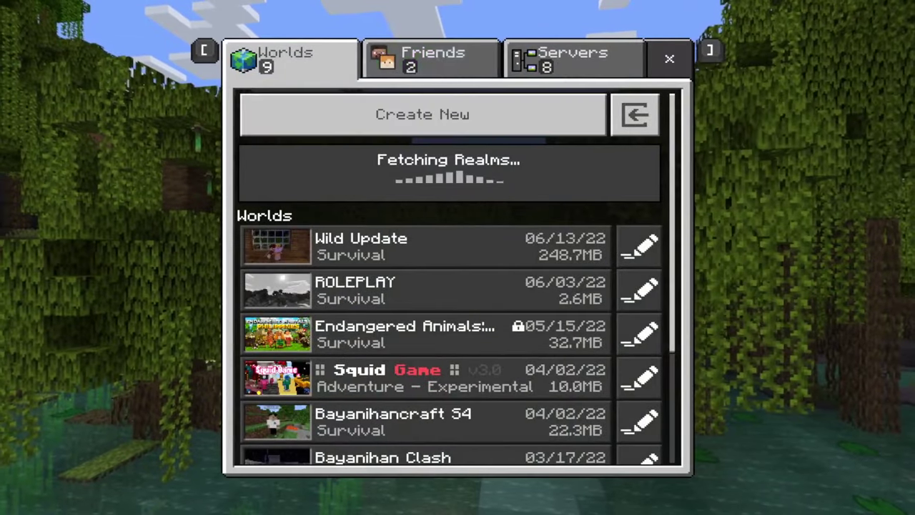
- Join the friend's Test world from Joinable Friends and switch to front view after spawning
{"action": "key", "text": "bracketright"}
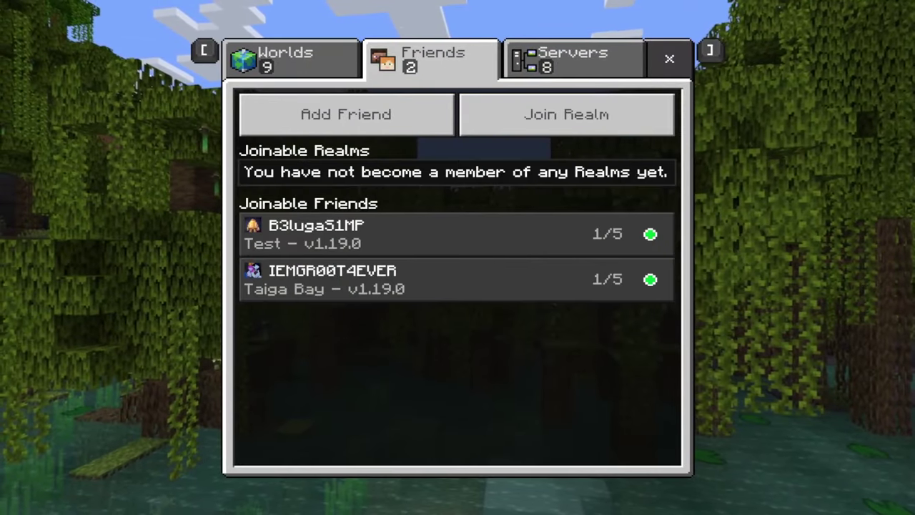
{"action": "key", "text": "Down"}
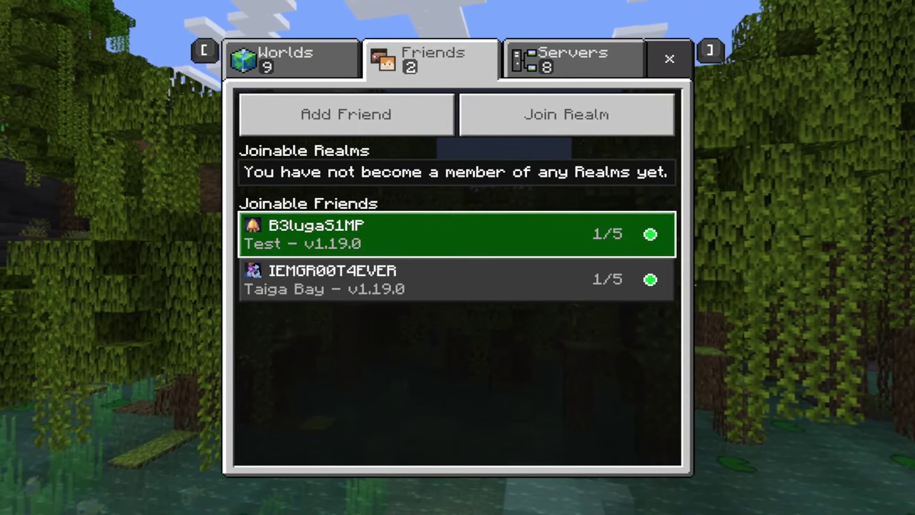
{"action": "key", "text": "Return"}
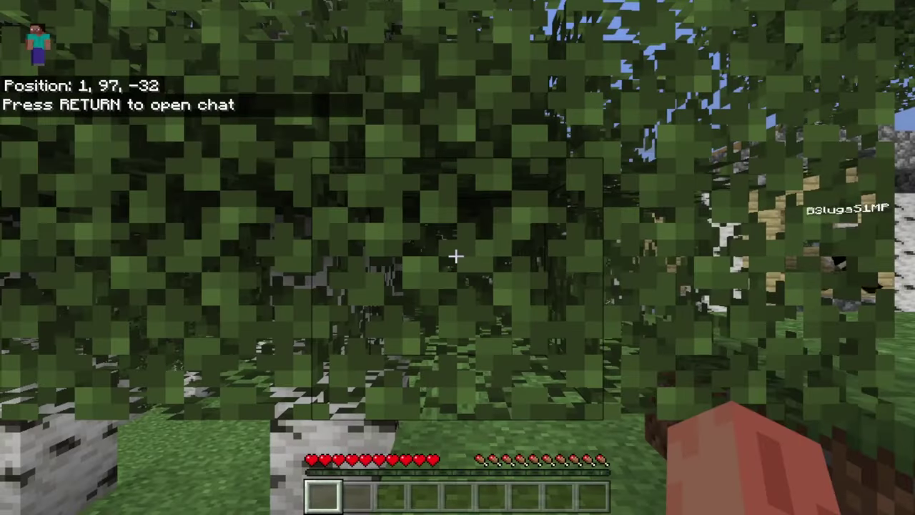
{"action": "key", "text": "F5"}
{"action": "key", "text": "F5"}
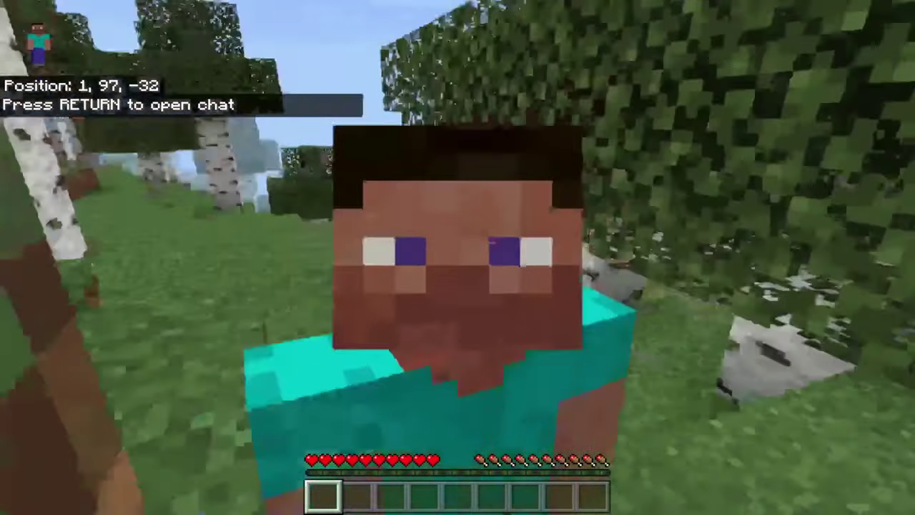